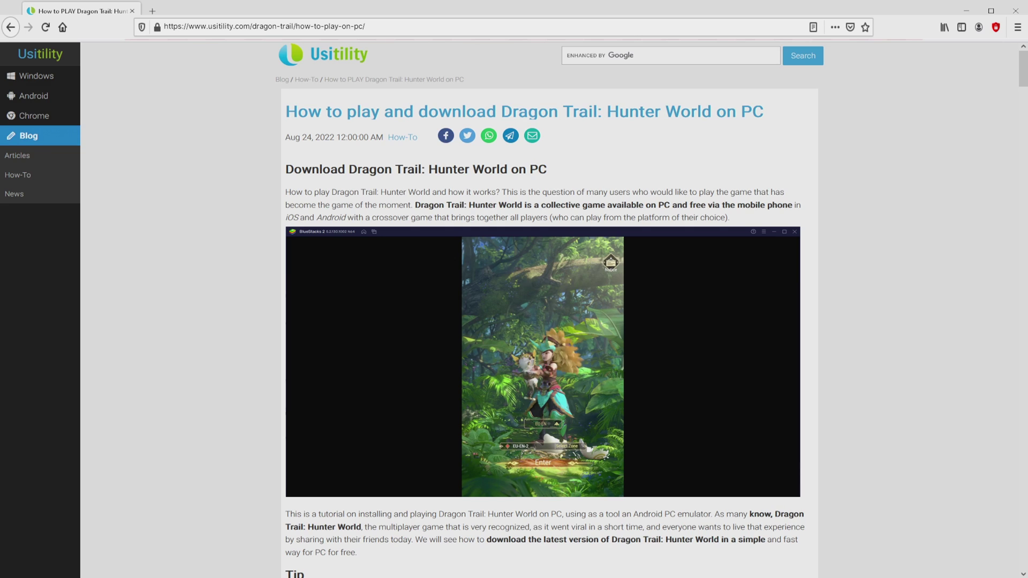
- Follow the article's PC download link to the BlueStacks page for Dragon Trail: Hunter World and start the emulator download
{"action": "scroll", "coordinate": [543, 310], "scroll_direction": "down", "scroll_amount": 4}
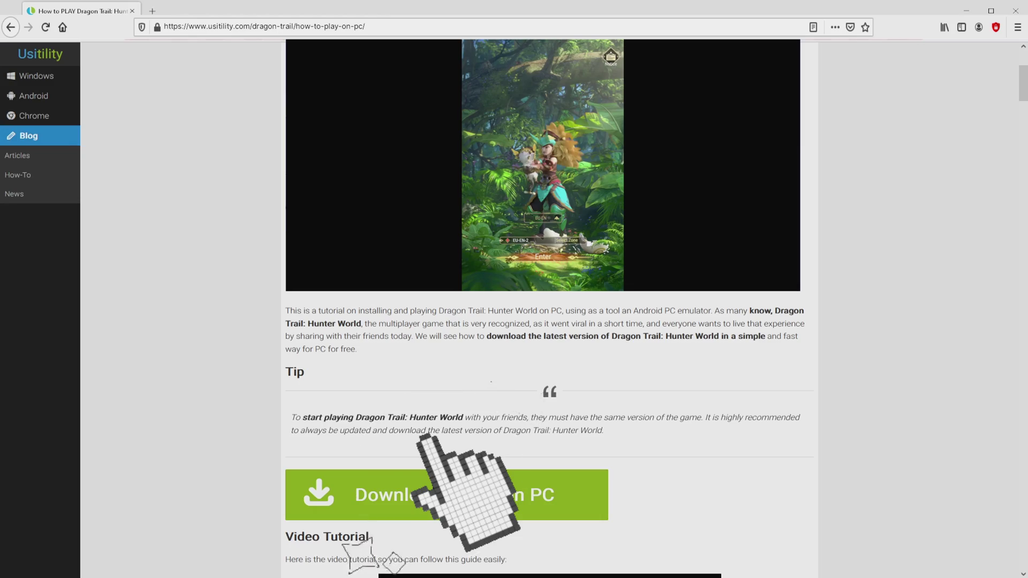
{"action": "left_click", "coordinate": [444, 494]}
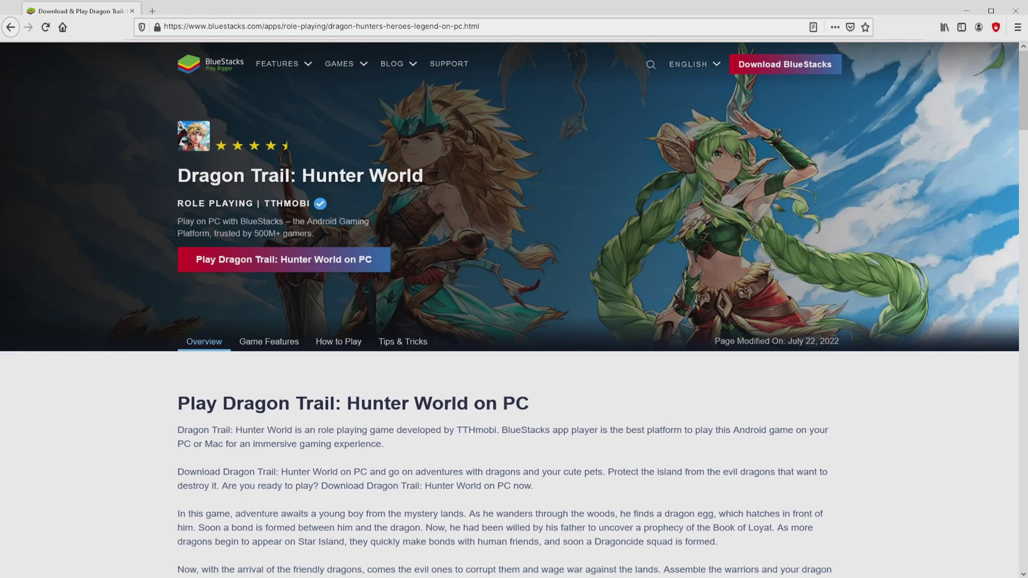
{"action": "scroll", "coordinate": [514, 310], "scroll_direction": "down", "scroll_amount": 15}
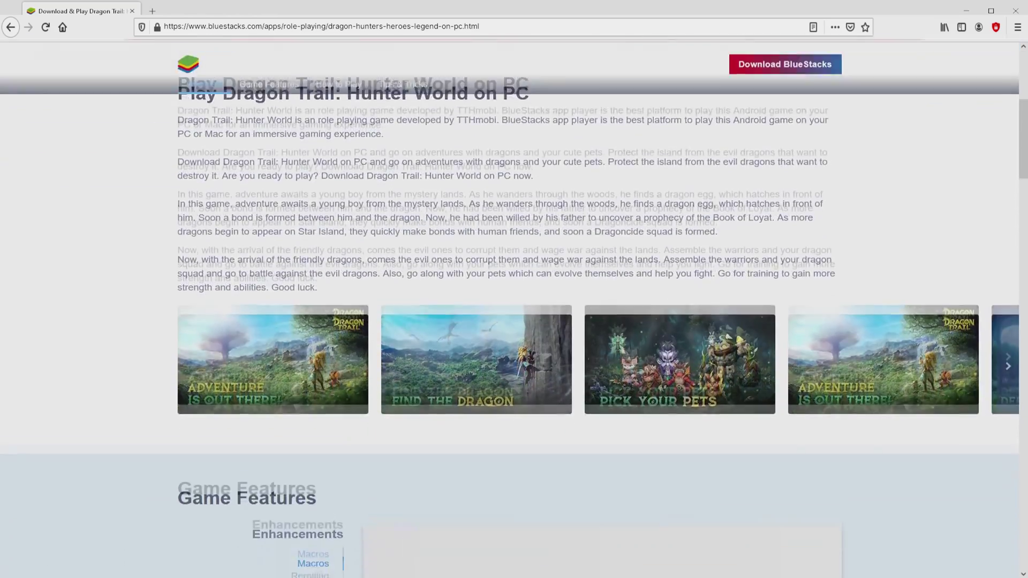
{"action": "scroll", "coordinate": [514, 321], "scroll_direction": "down", "scroll_amount": 5}
{"action": "scroll", "coordinate": [514, 321], "scroll_direction": "up", "scroll_amount": 10}
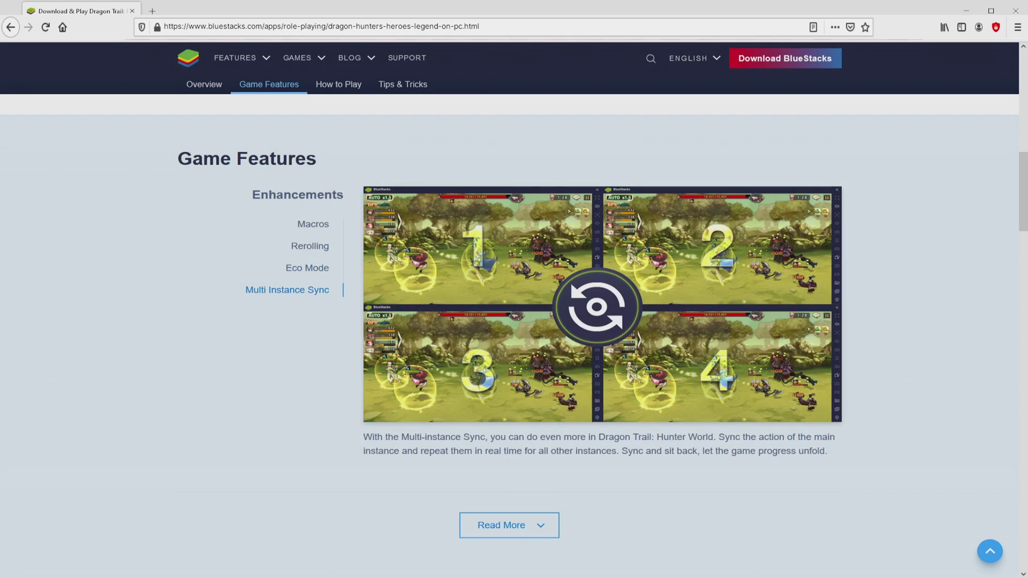
{"action": "key", "text": "Home"}
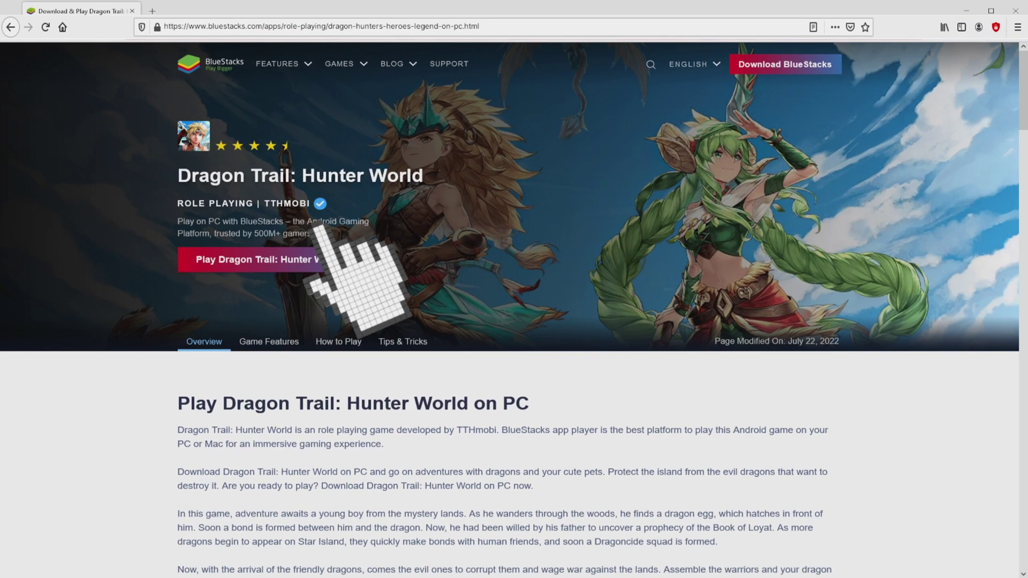
{"action": "left_click", "coordinate": [321, 259]}
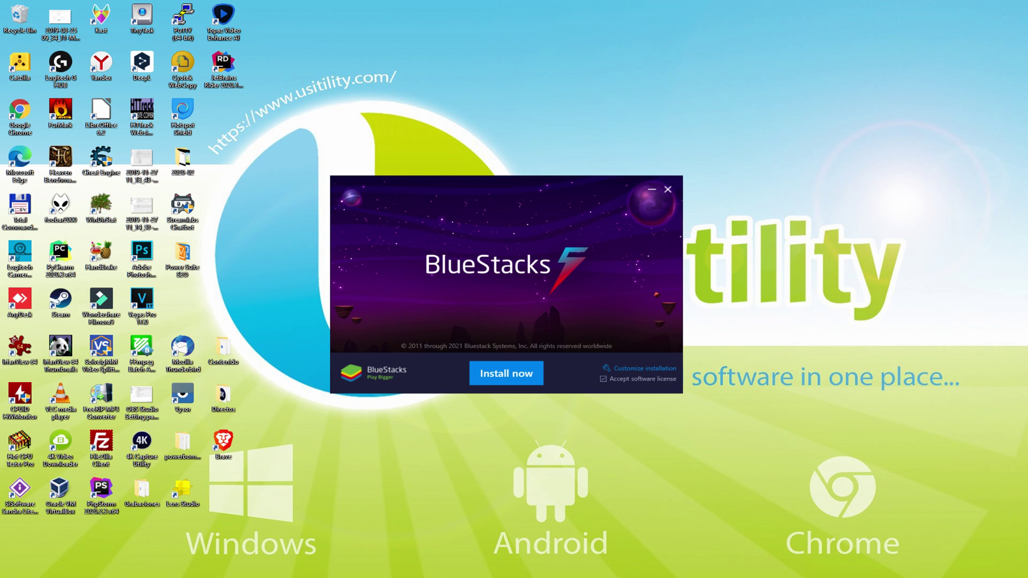
- Check the data path in the custom installation options, return without changing it and install BlueStacks
{"action": "left_click", "coordinate": [637, 369]}
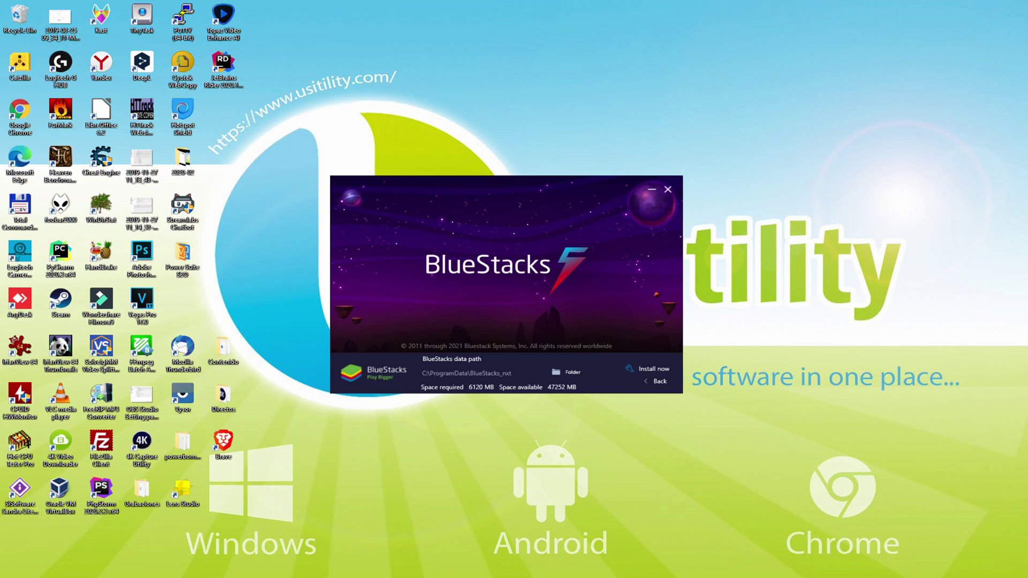
{"action": "left_click", "coordinate": [652, 379]}
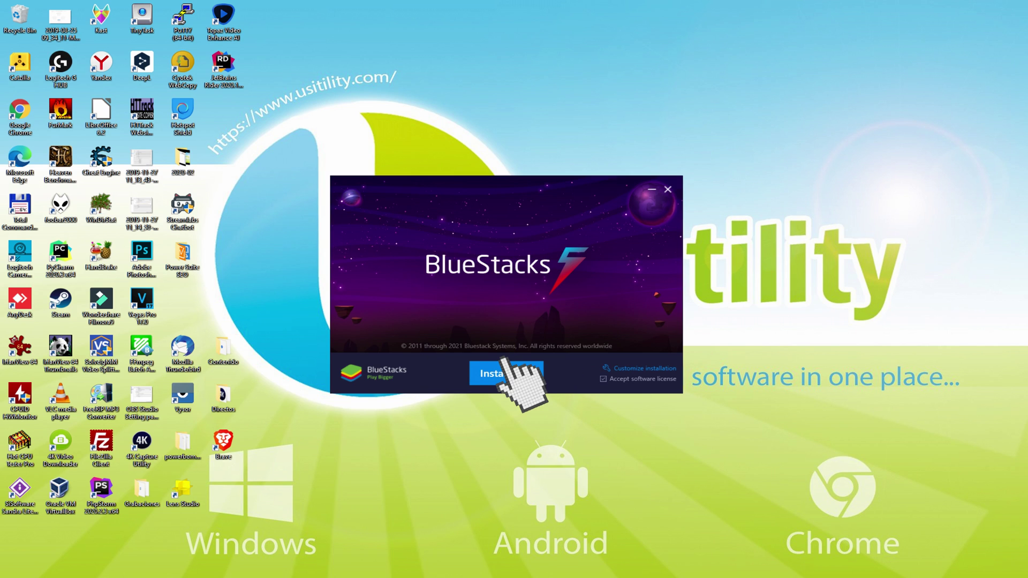
{"action": "left_click", "coordinate": [505, 369]}
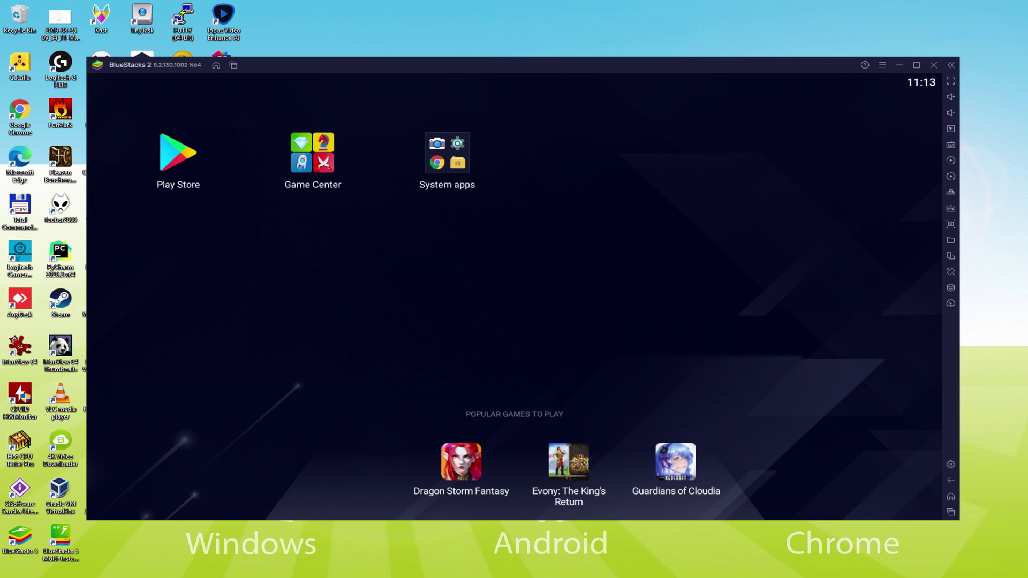
- Sign in to the Play Store with a Google account, accepting the terms and disabling backup to Google Drive
{"action": "left_click", "coordinate": [182, 155]}
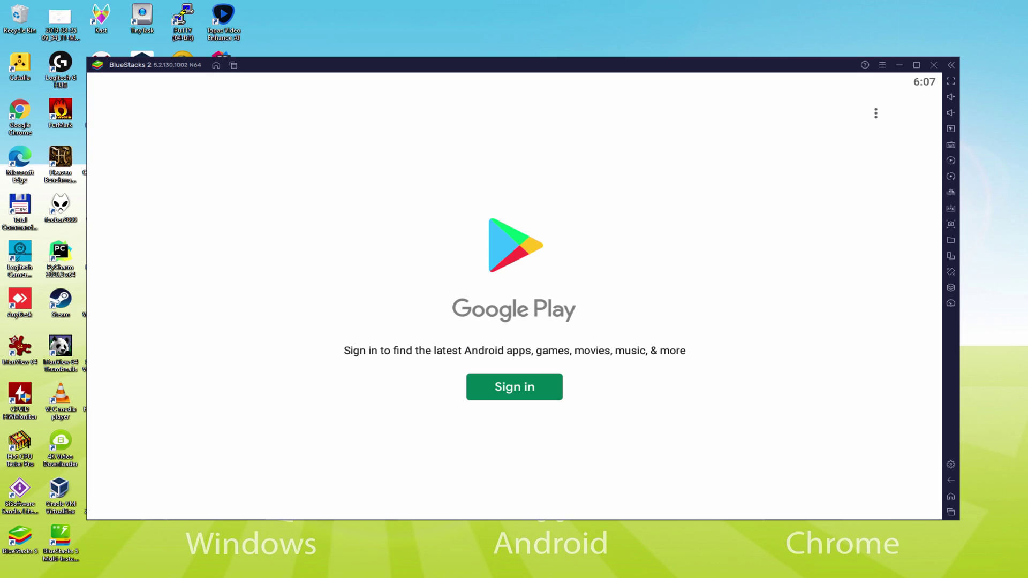
{"action": "left_click", "coordinate": [515, 381]}
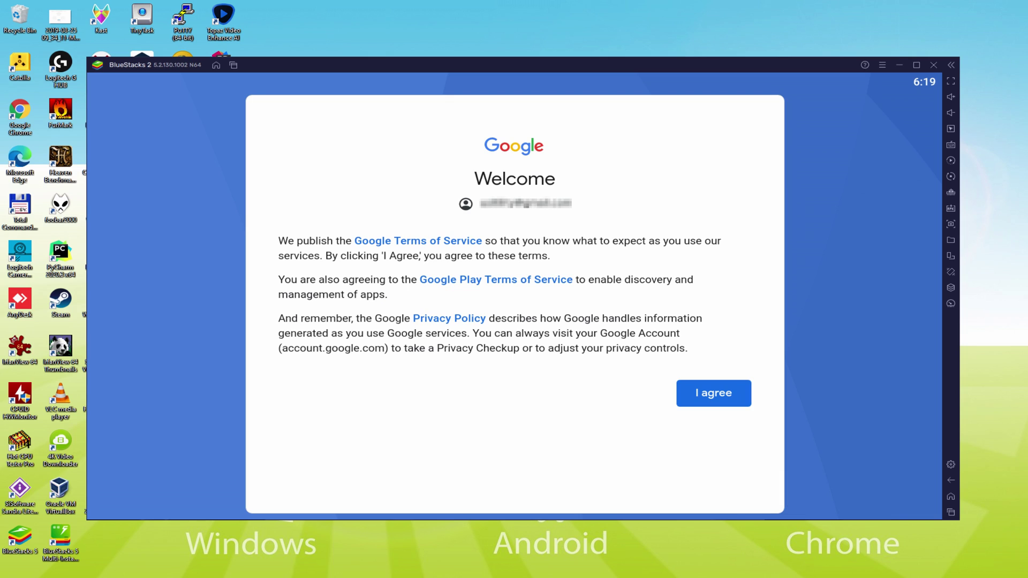
{"action": "left_click", "coordinate": [712, 395]}
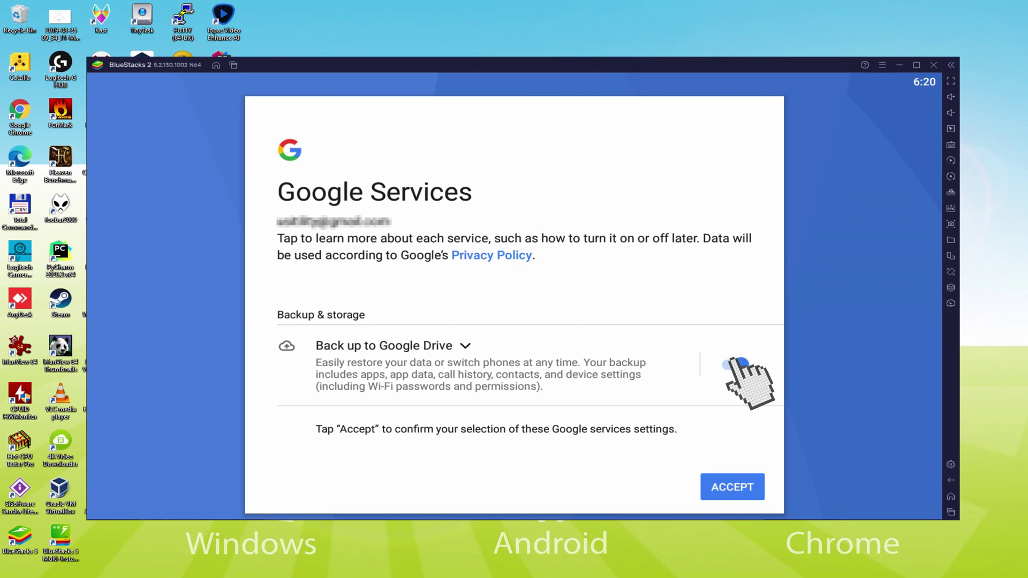
{"action": "left_click", "coordinate": [732, 364]}
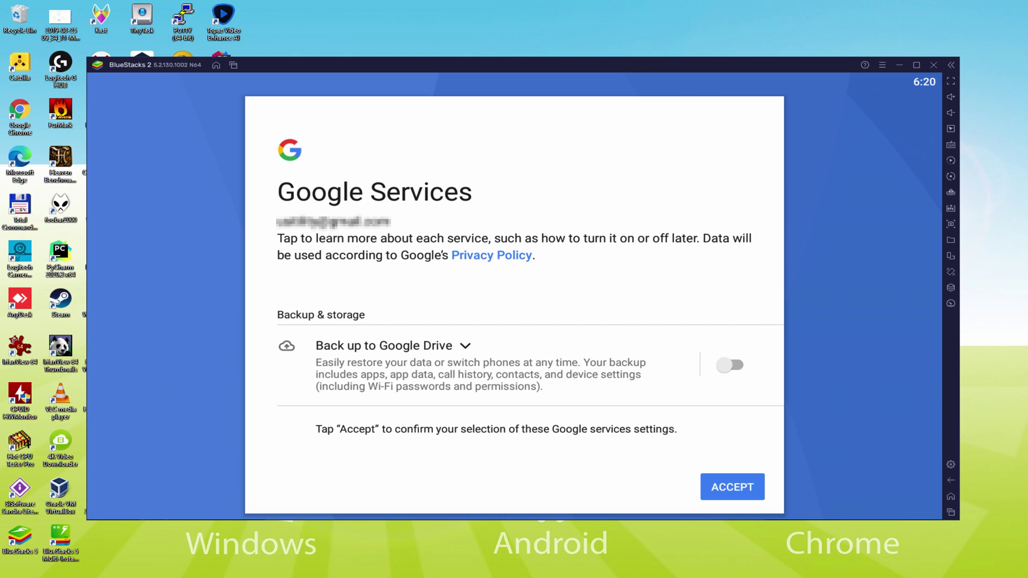
{"action": "left_click", "coordinate": [732, 486]}
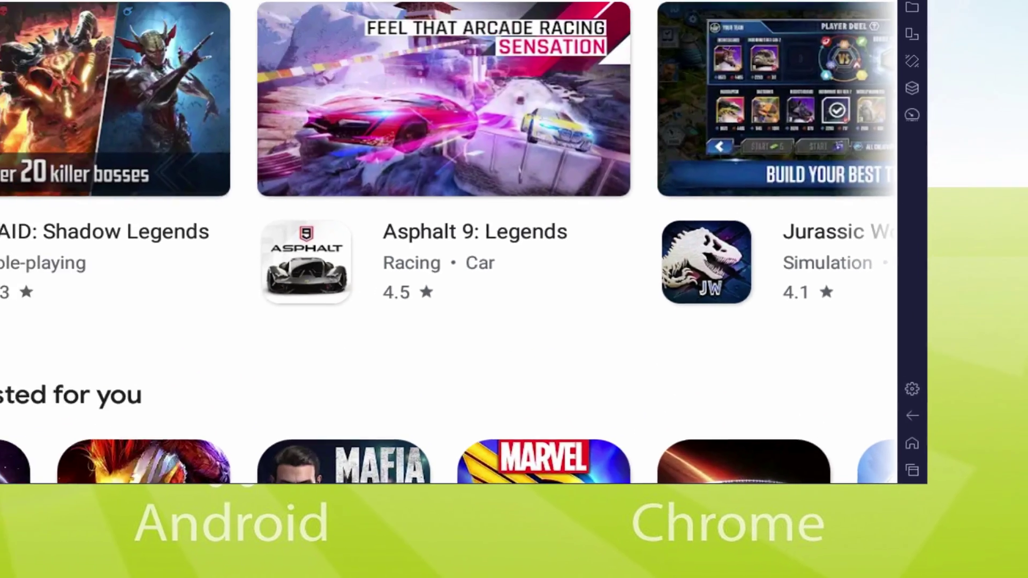
- Install Dragon Trail: Hunter World starting from its entry on the emulator's home screen, and launch the game
{"action": "left_click", "coordinate": [951, 496]}
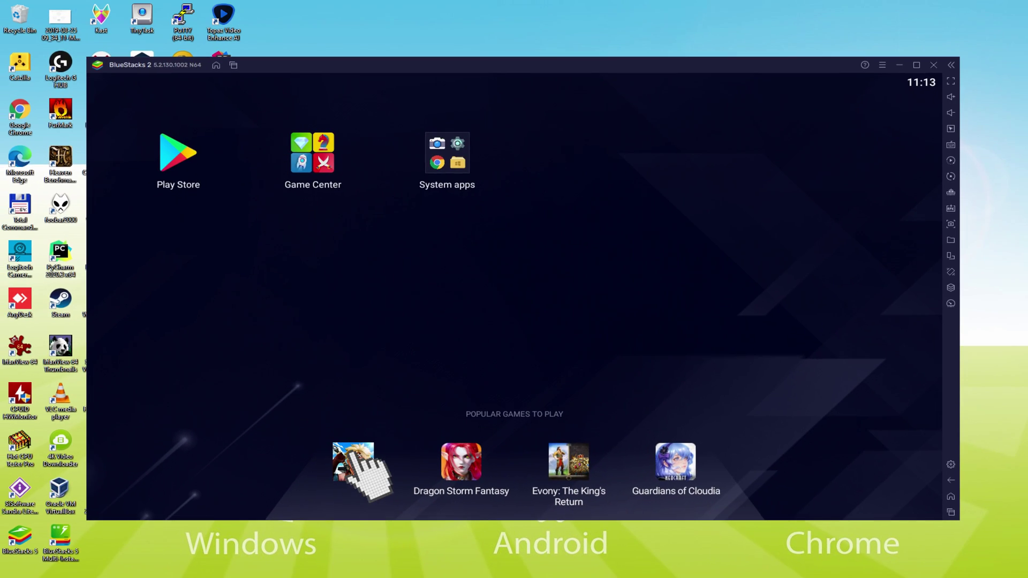
{"action": "left_click", "coordinate": [353, 461]}
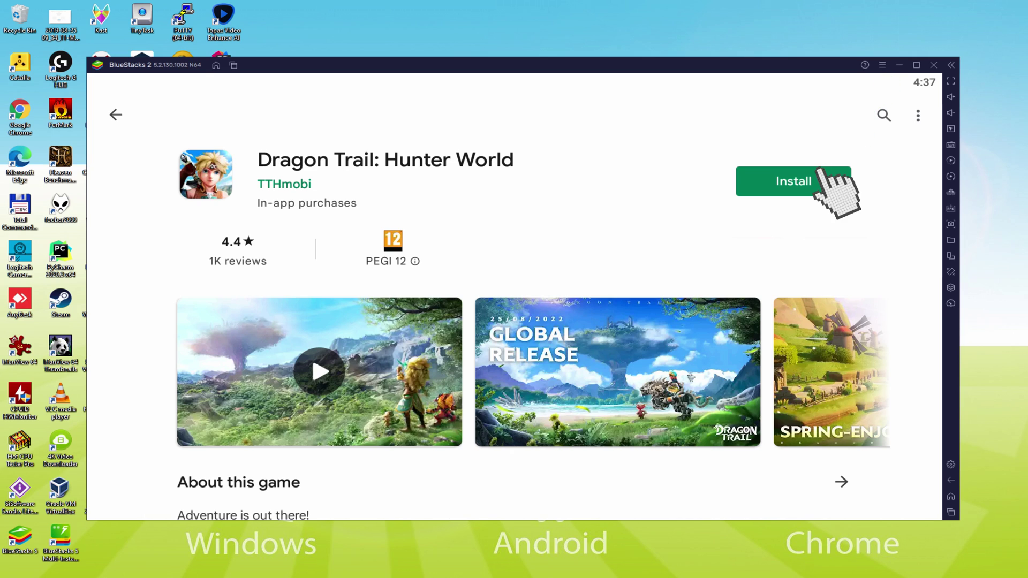
{"action": "left_click", "coordinate": [818, 180]}
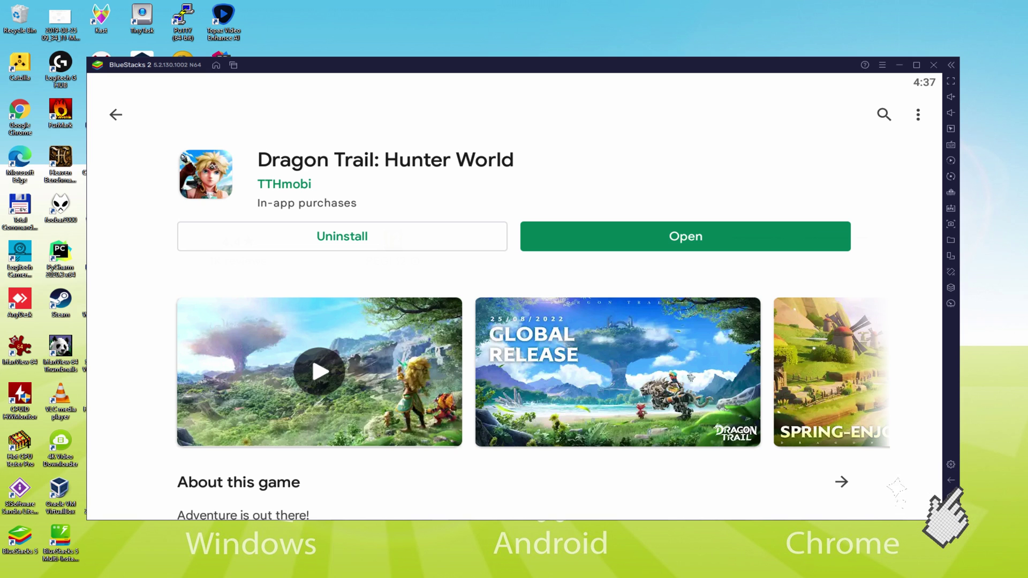
{"action": "left_click", "coordinate": [951, 496]}
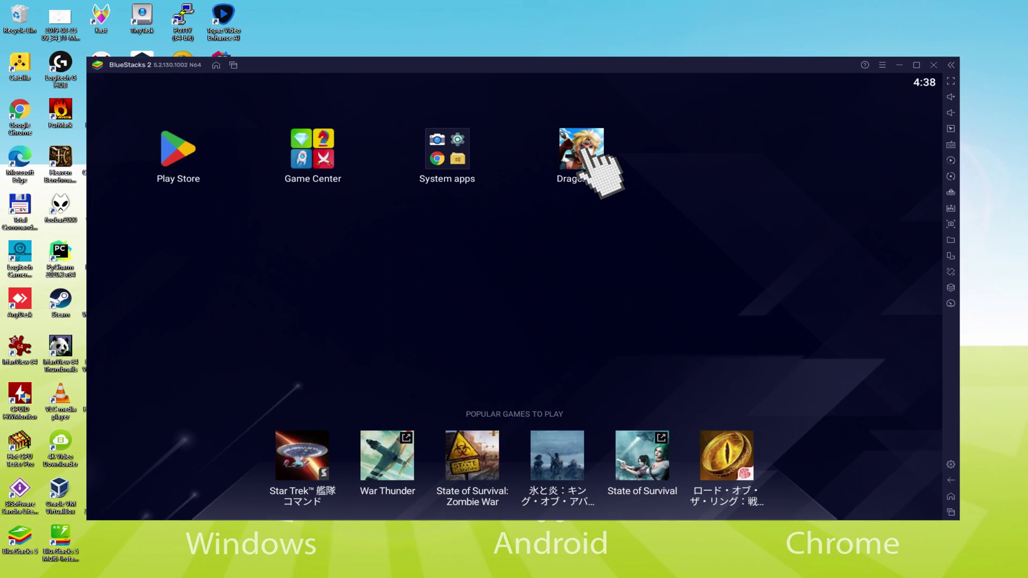
{"action": "left_click", "coordinate": [582, 150]}
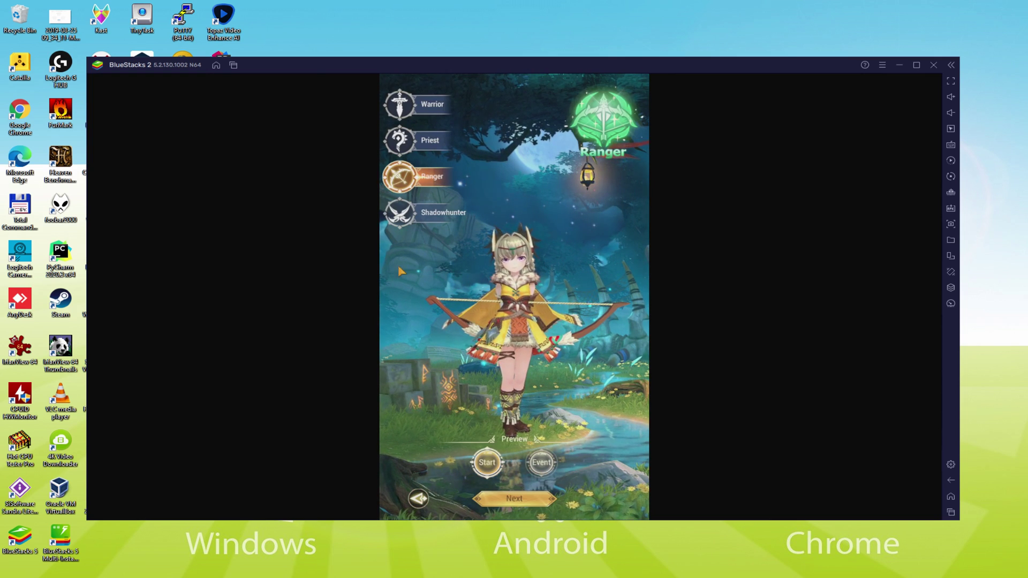
- Preview the Priest and Shadowhunter classes in character creation and continue with the Warrior
{"action": "left_click", "coordinate": [438, 140]}
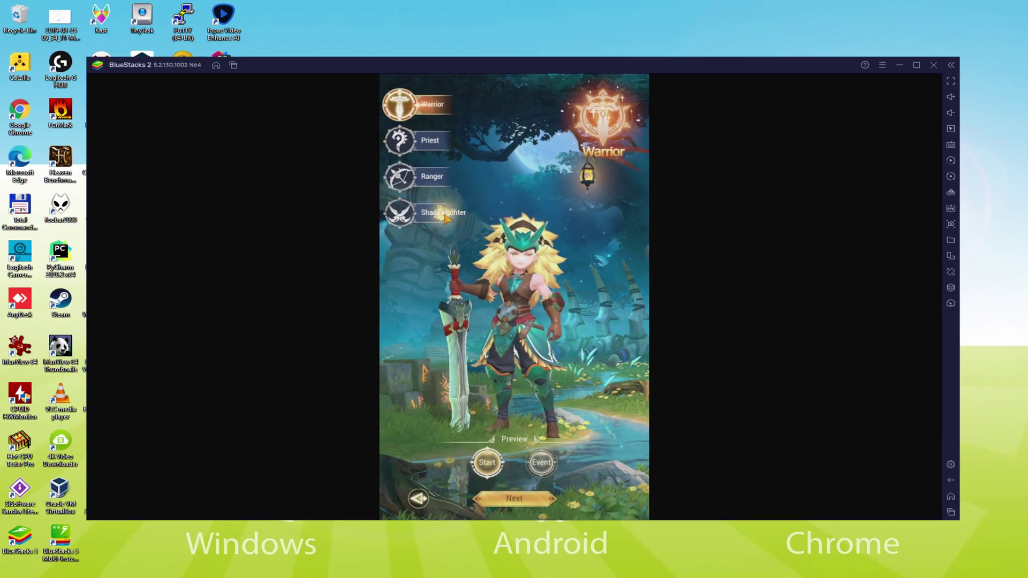
{"action": "left_click", "coordinate": [444, 215]}
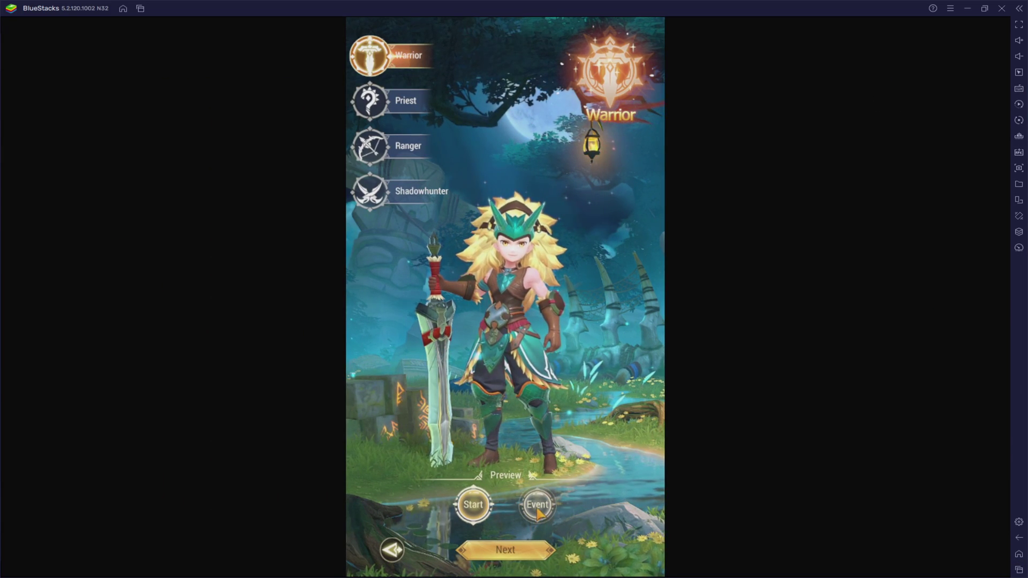
{"action": "left_click", "coordinate": [518, 552]}
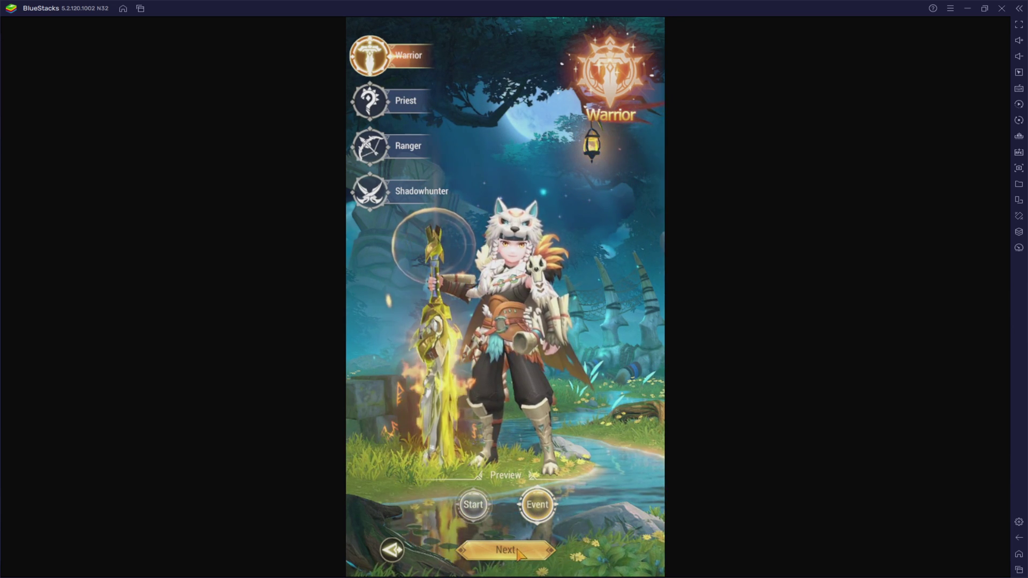
{"action": "left_click", "coordinate": [505, 549]}
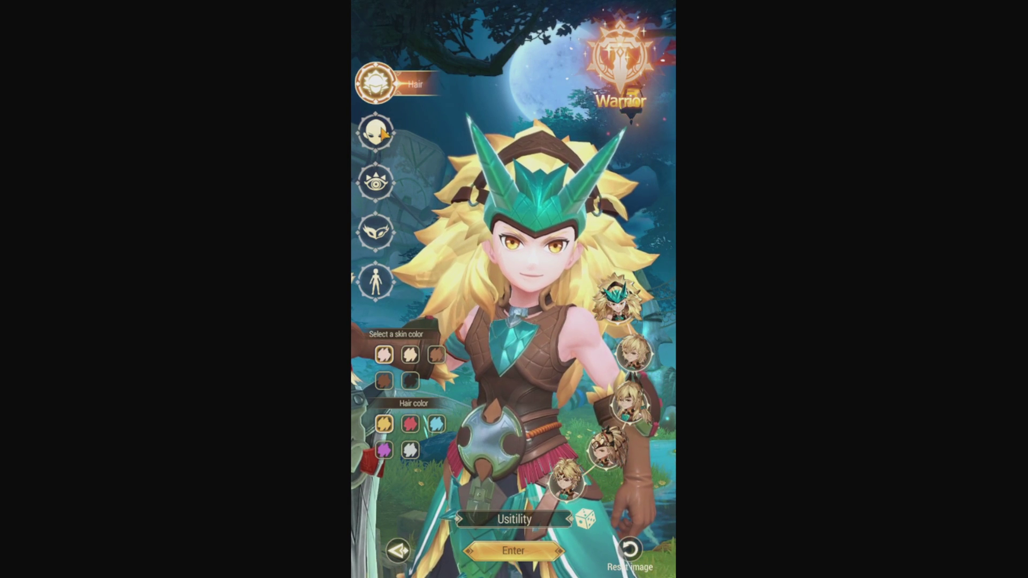
- Browse the Warrior's face, eye and mark options without changing them and enter the game with this character
{"action": "left_click", "coordinate": [401, 177]}
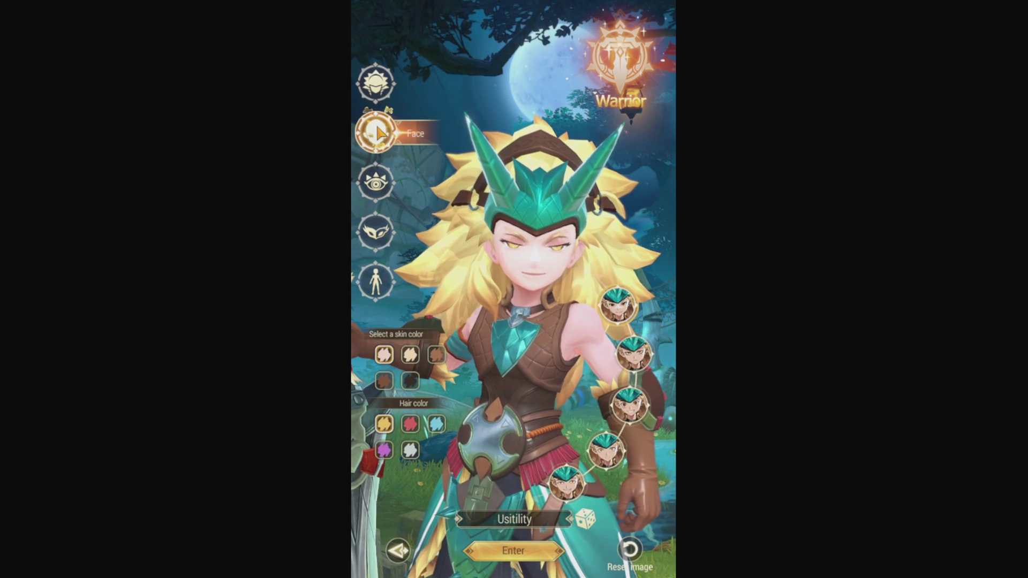
{"action": "left_click", "coordinate": [386, 176]}
{"action": "left_click", "coordinate": [376, 231]}
{"action": "left_click", "coordinate": [510, 554]}
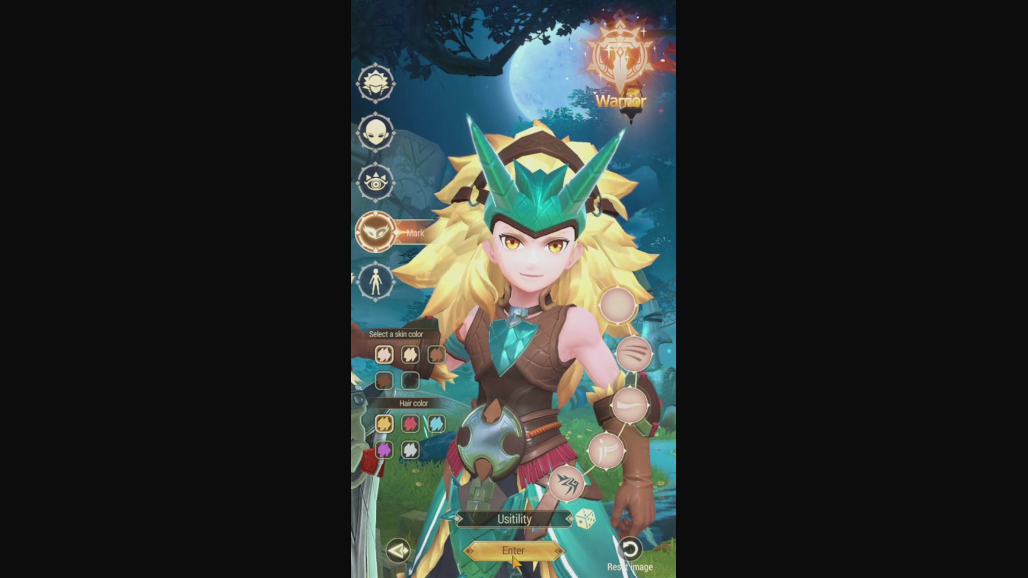
{"action": "left_click", "coordinate": [513, 554]}
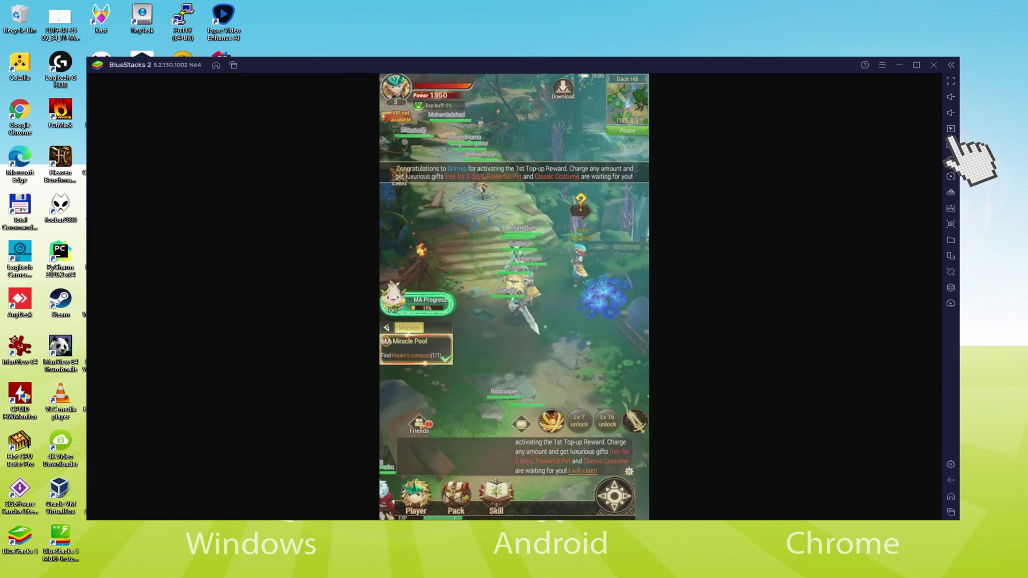
- Examine the keyboard and mouse controls editor and the emulator's Preferences settings, and close both unchanged
{"action": "left_click", "coordinate": [941, 155]}
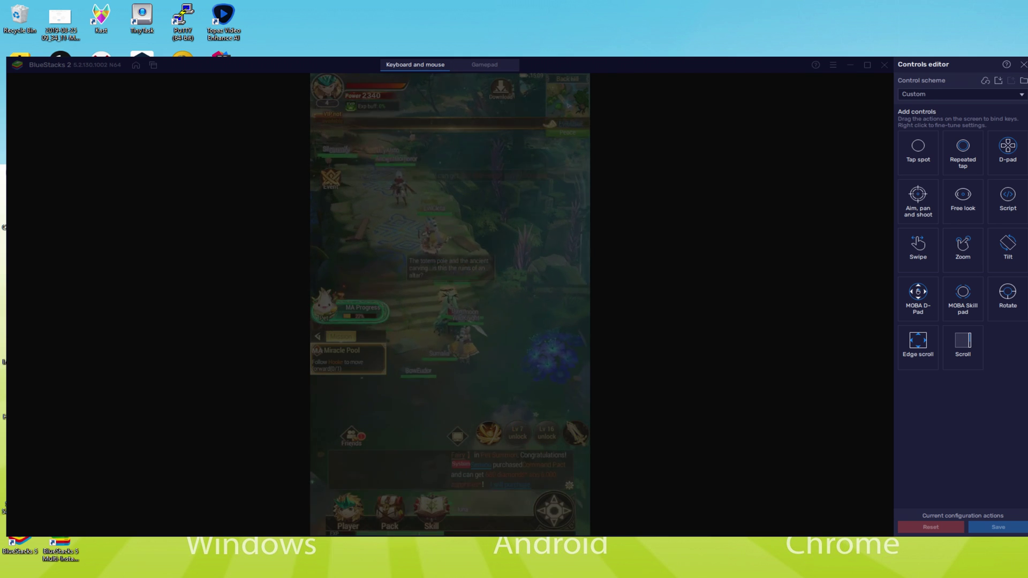
{"action": "left_click", "coordinate": [1014, 67]}
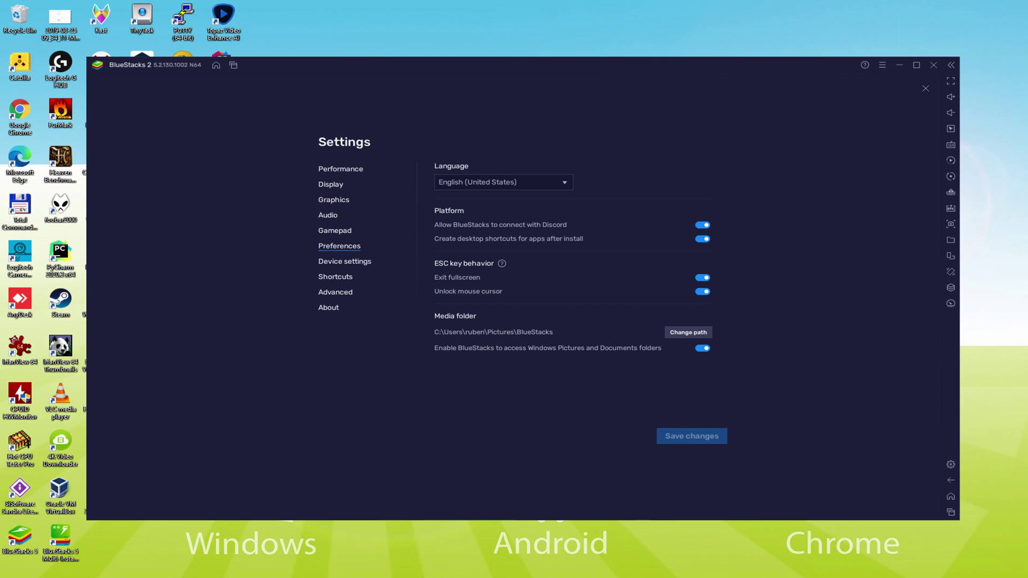
{"action": "key", "text": "Escape"}
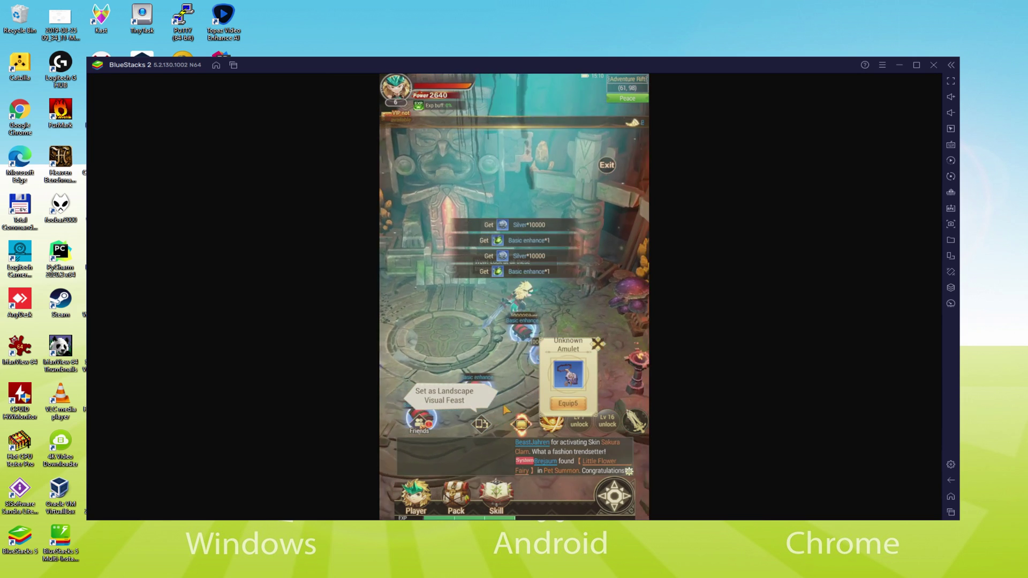
- Equip the Unknown Amulet and advance through the main quest dialogues with Hooke
{"action": "left_click", "coordinate": [583, 404]}
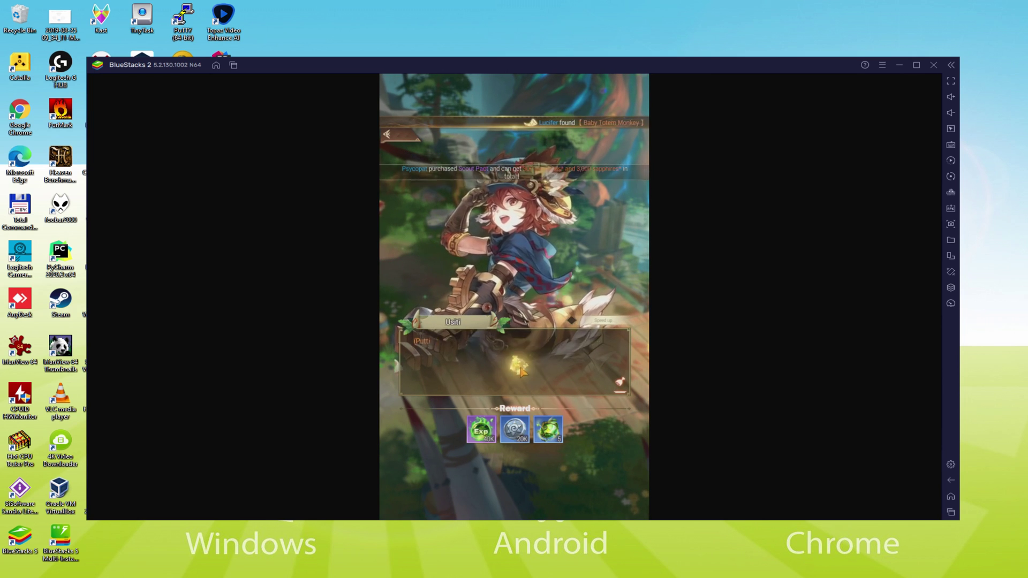
{"action": "left_click", "coordinate": [563, 371]}
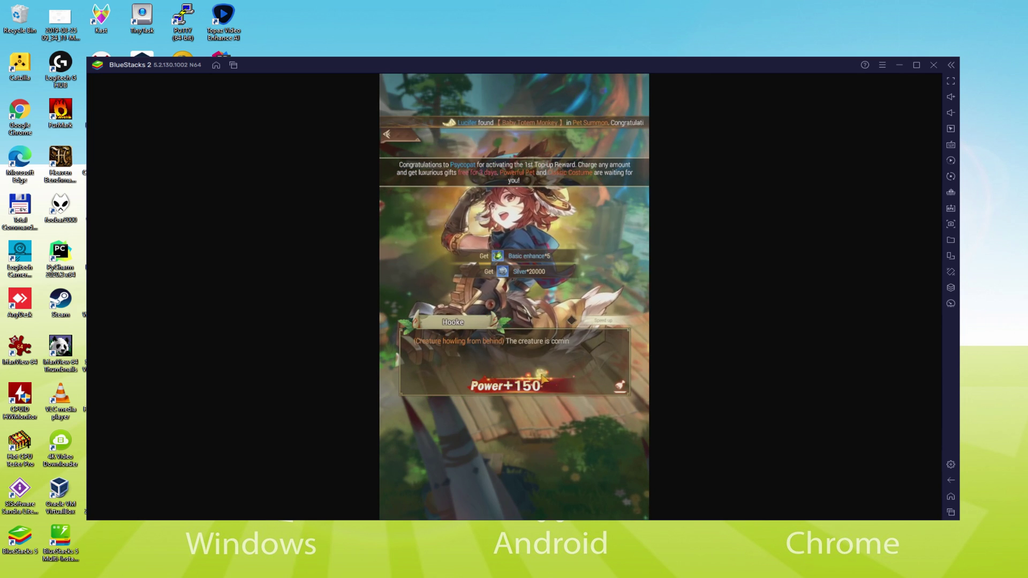
{"action": "left_click", "coordinate": [542, 378]}
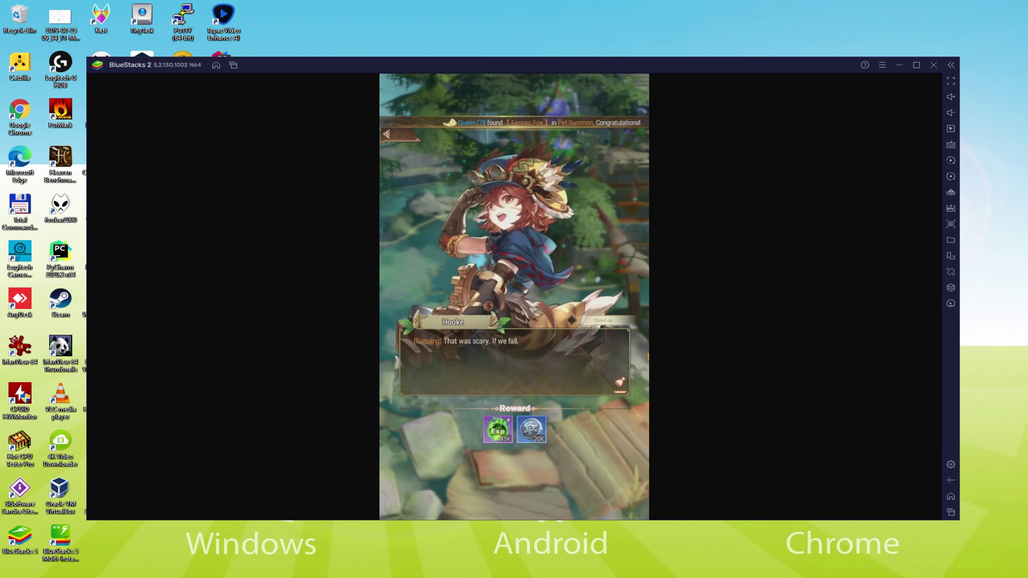
{"action": "left_click", "coordinate": [547, 394]}
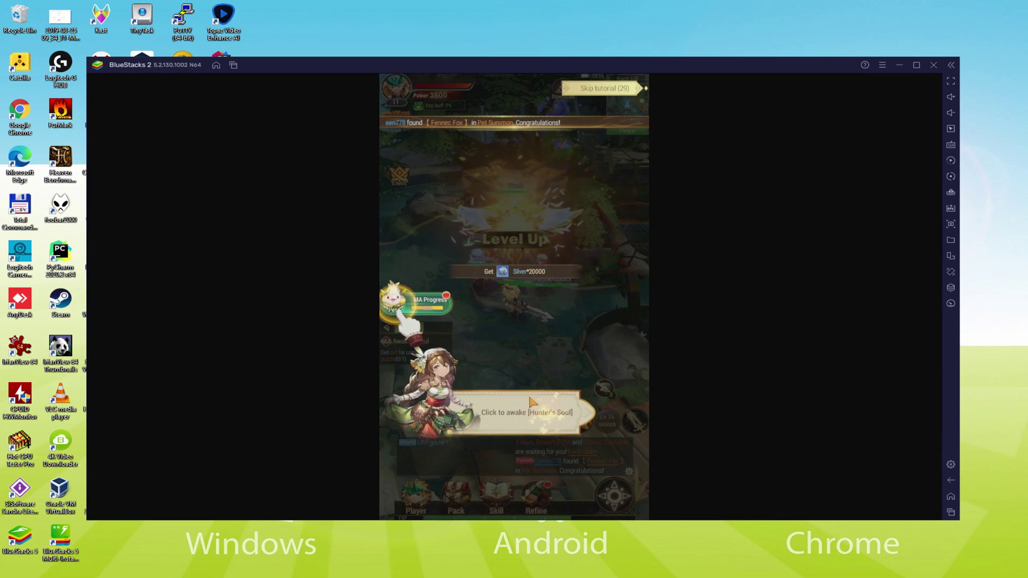
- Open the Soul progress page as the tutorial directs and claim all four Pet puzzle chests
{"action": "left_click", "coordinate": [396, 300]}
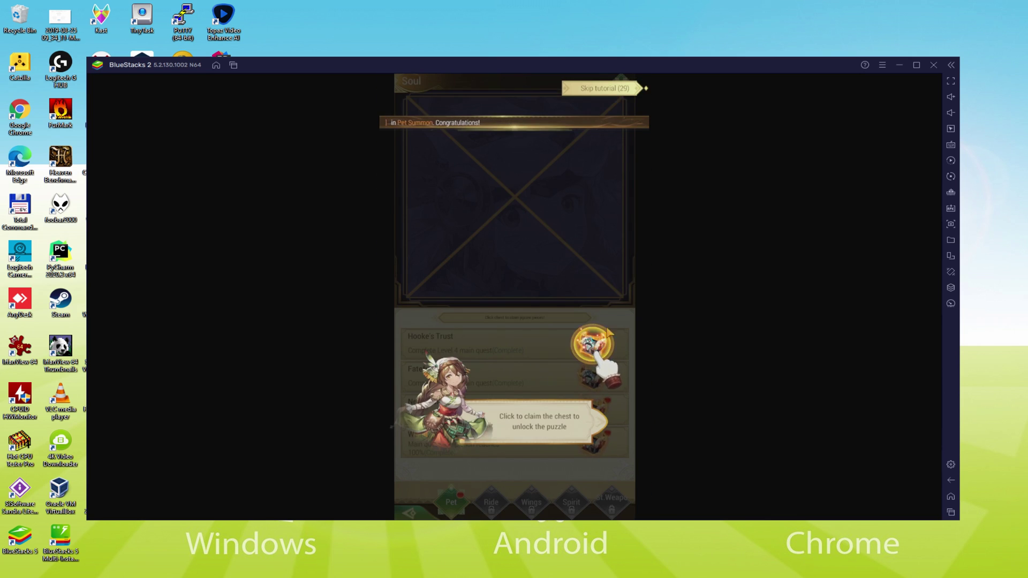
{"action": "left_click", "coordinate": [593, 346]}
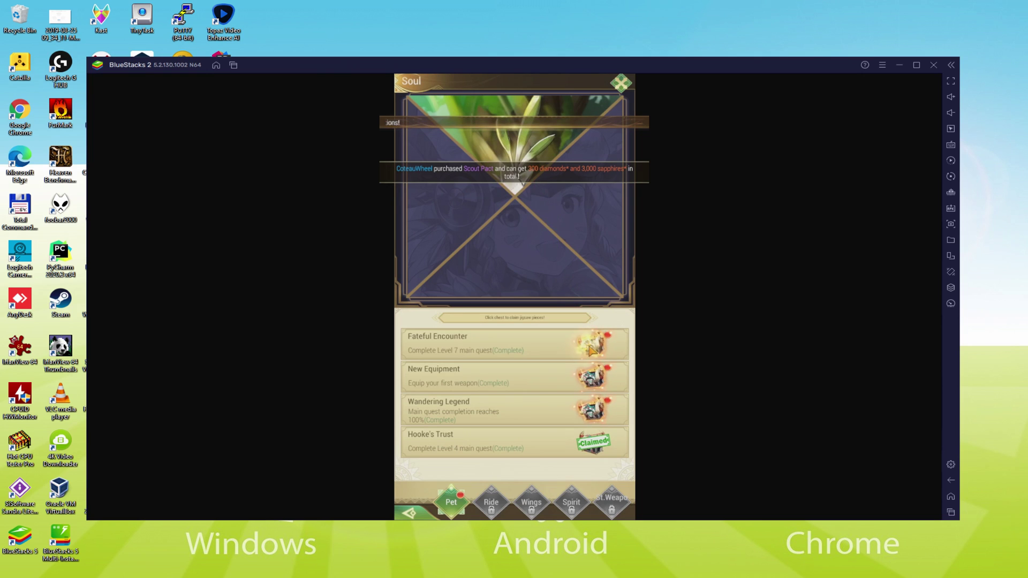
{"action": "left_click", "coordinate": [588, 349]}
{"action": "left_click", "coordinate": [588, 348]}
{"action": "left_click", "coordinate": [587, 348]}
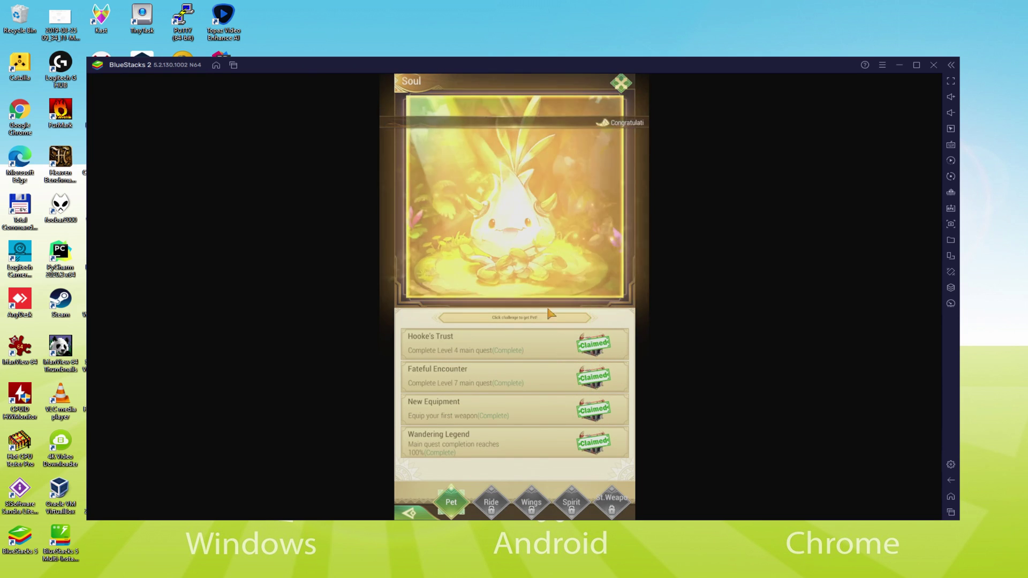